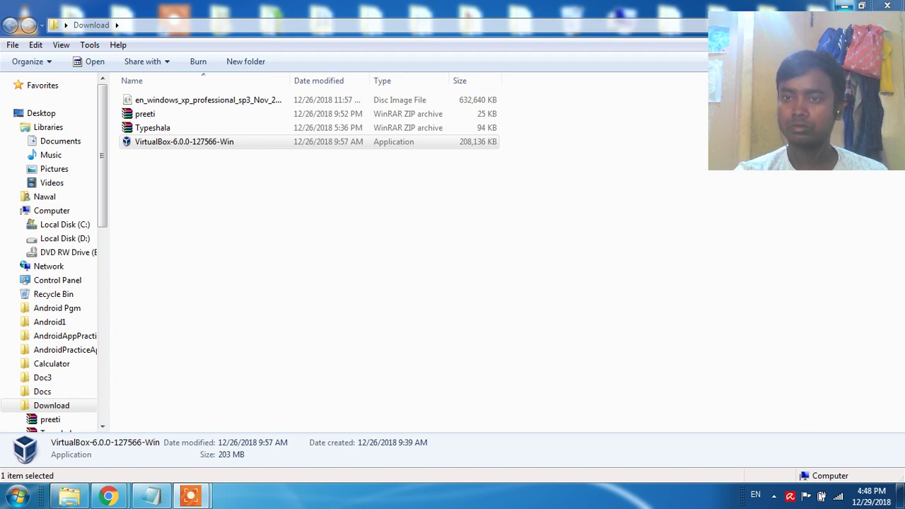
Review the Notepad list of items and download links needed to install Nepali Typeshala, then minimize it.
key("super+d")
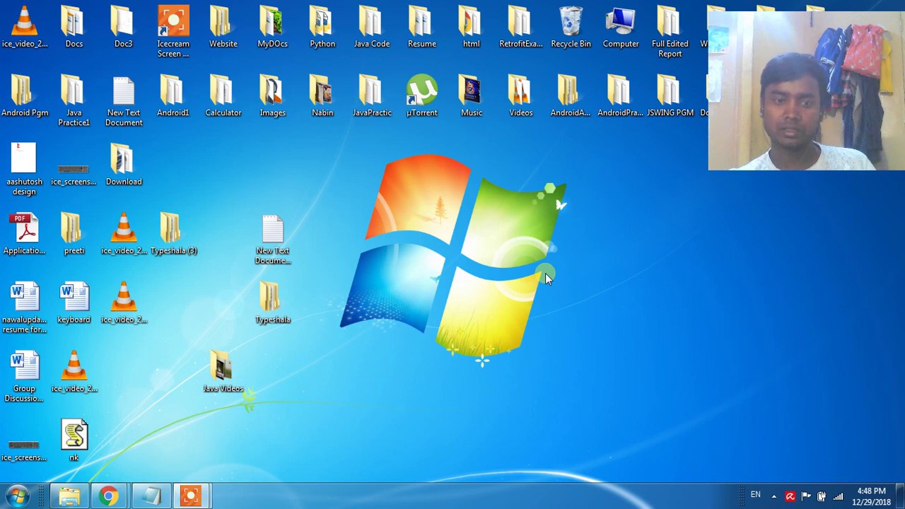
left_click(150, 498)
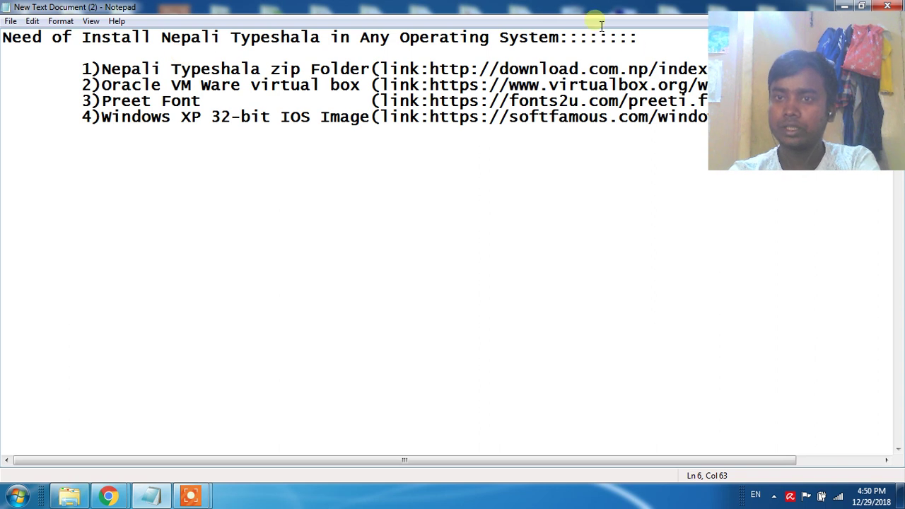
left_click_drag(748, 22, 771, 200)
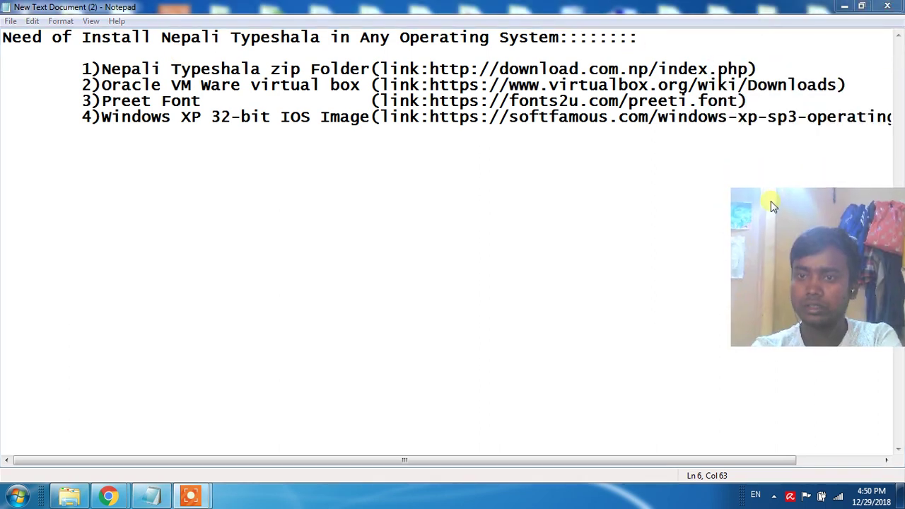
left_click_drag(471, 460, 538, 474)
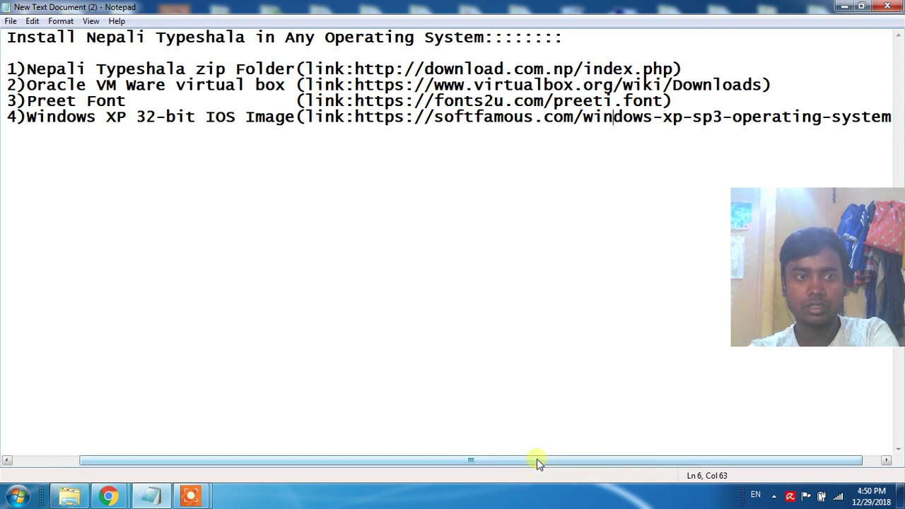
left_click_drag(536, 459, 545, 438)
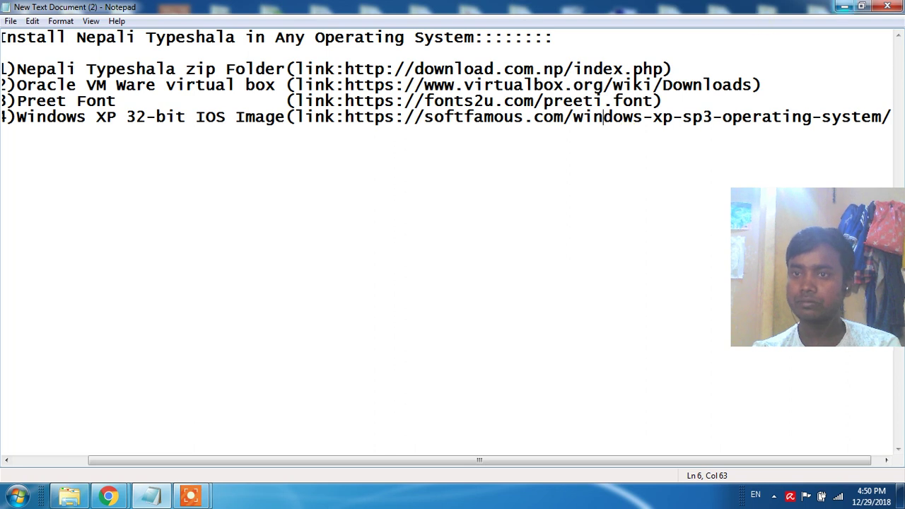
left_click(843, 6)
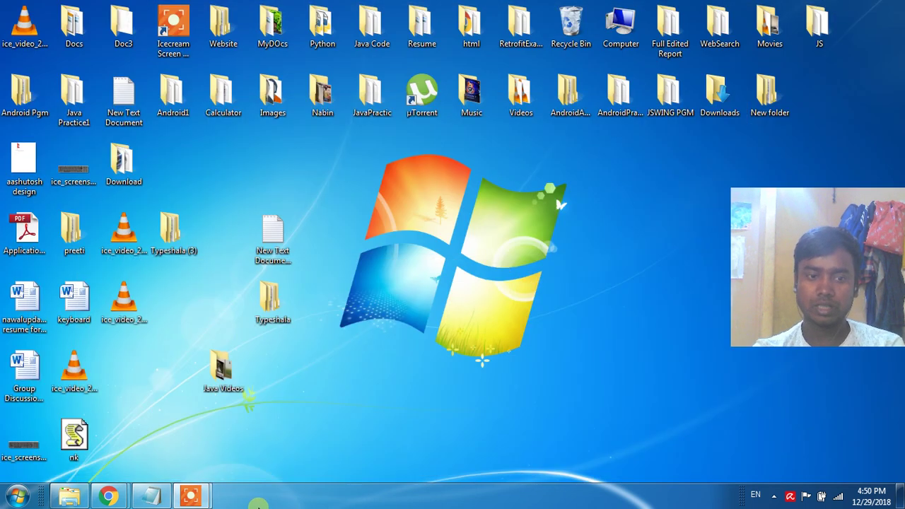
Switch to Chrome and examine the Windows hosts package on the VirtualBox 6.0.0 downloads page.
mouse_move(101, 501)
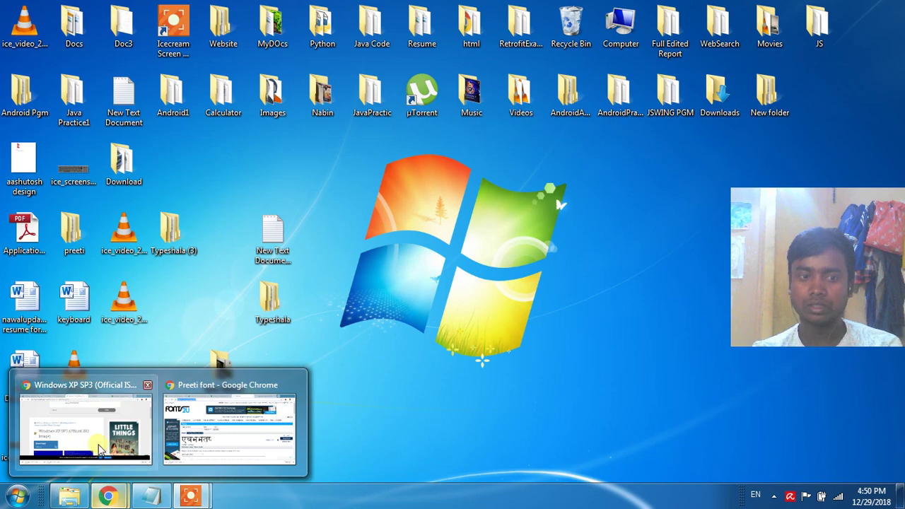
left_click(99, 427)
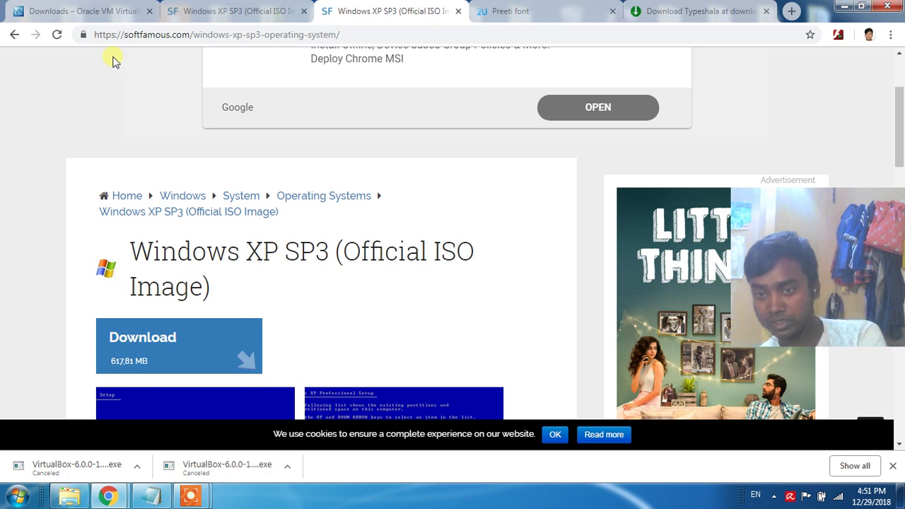
left_click(104, 17)
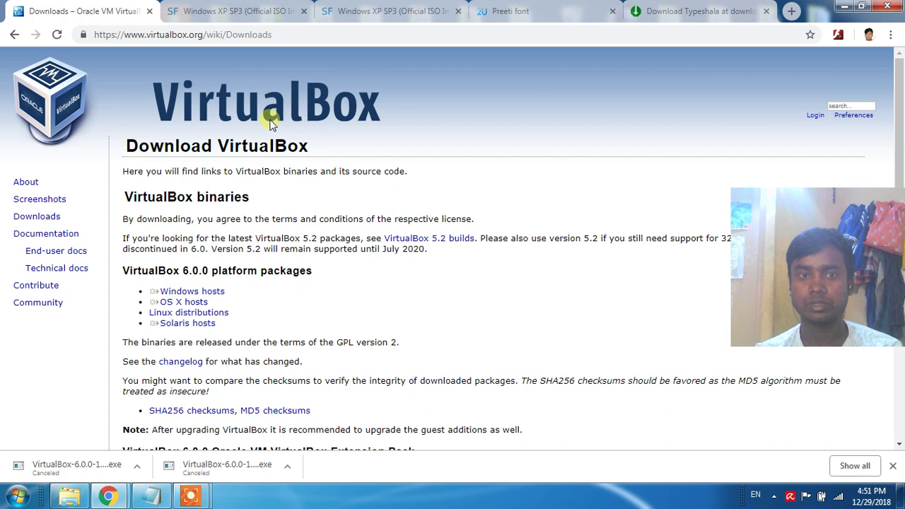
triple_click(225, 293)
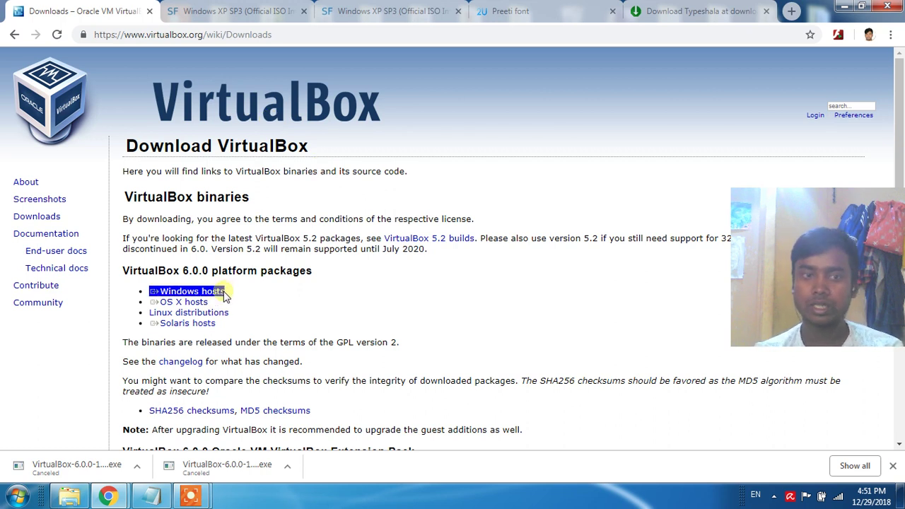
left_click(227, 272)
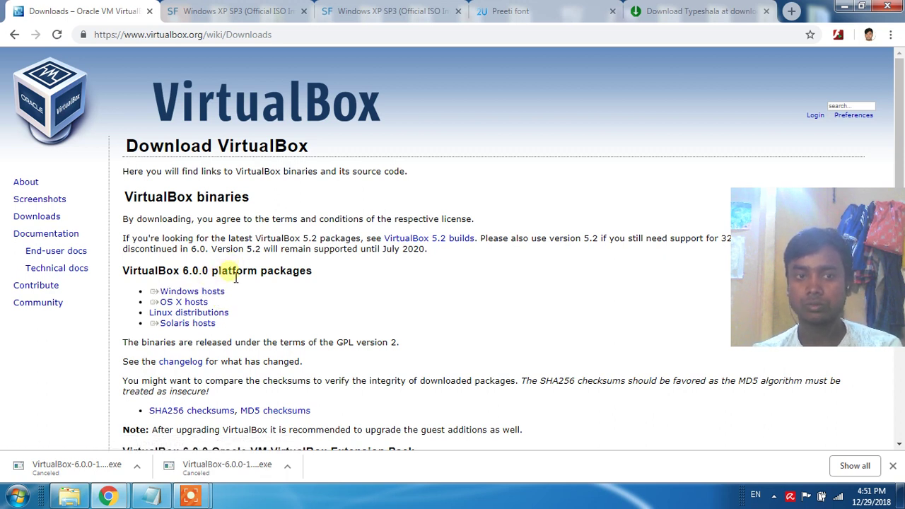
triple_click(221, 295)
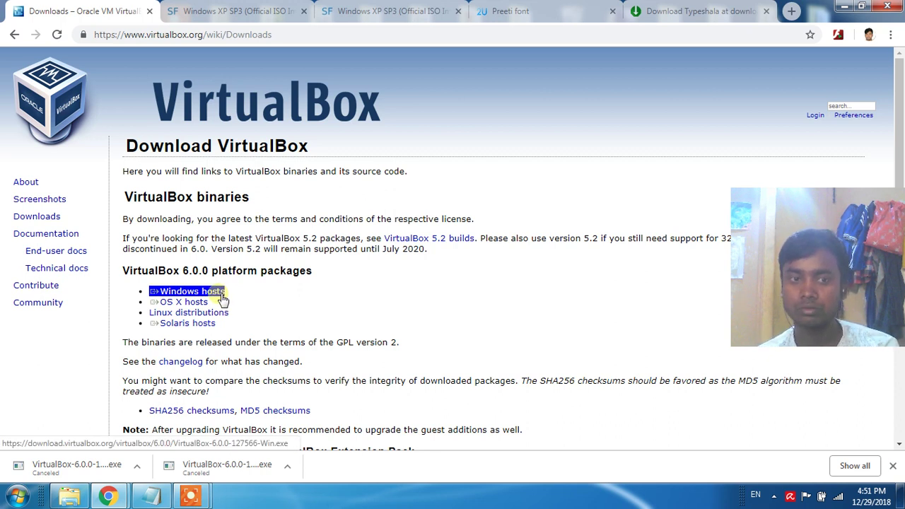
triple_click(215, 313)
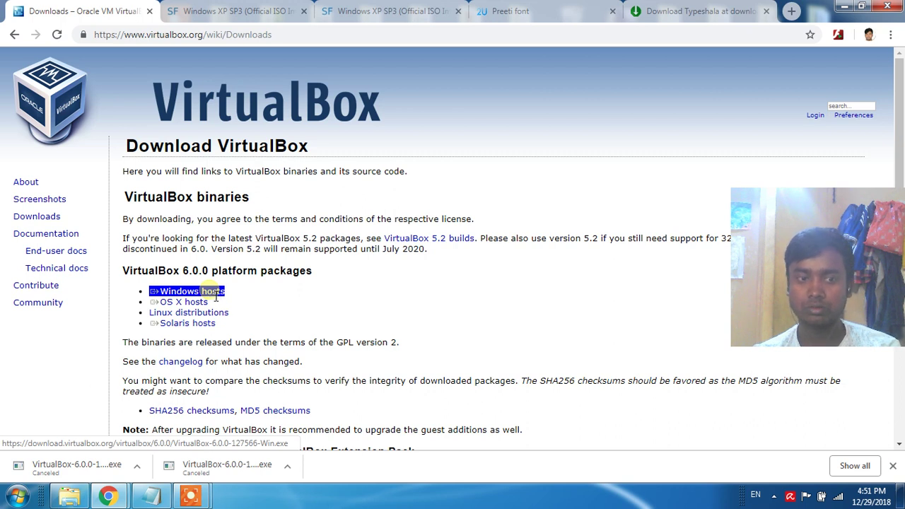
double_click(149, 450)
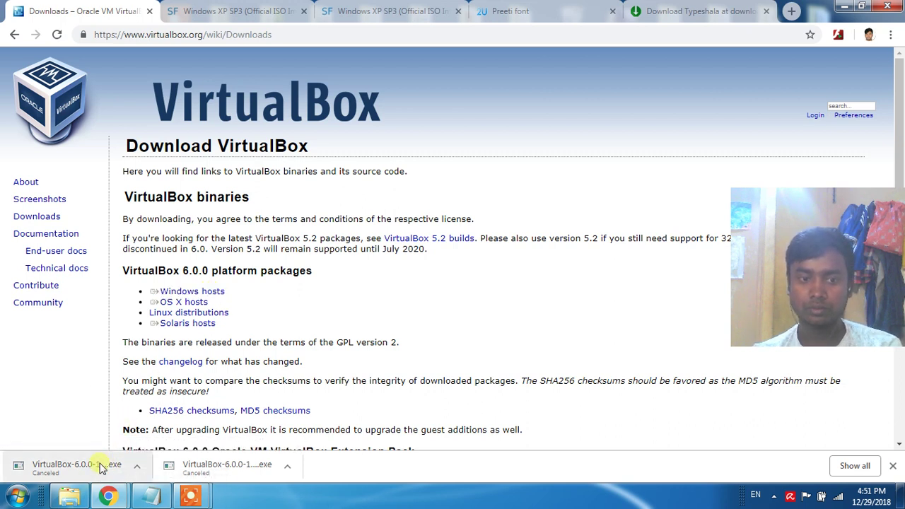
left_click(259, 216)
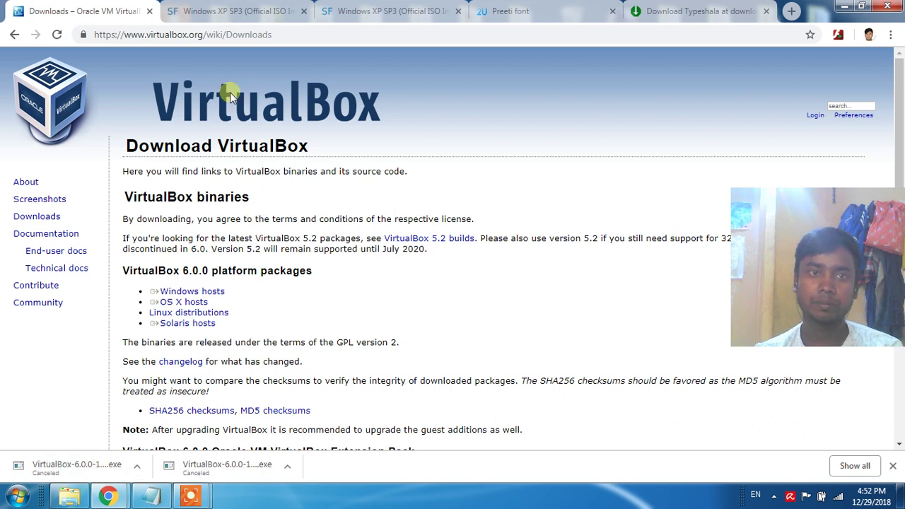
Look through the download pages for the Windows XP SP3 ISO image, the Preeti font and Typeshala.
left_click(238, 22)
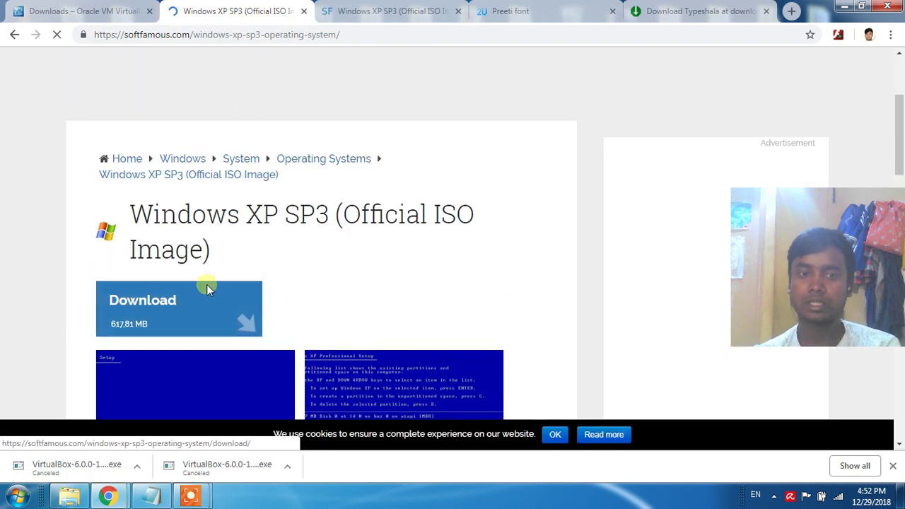
left_click(178, 326)
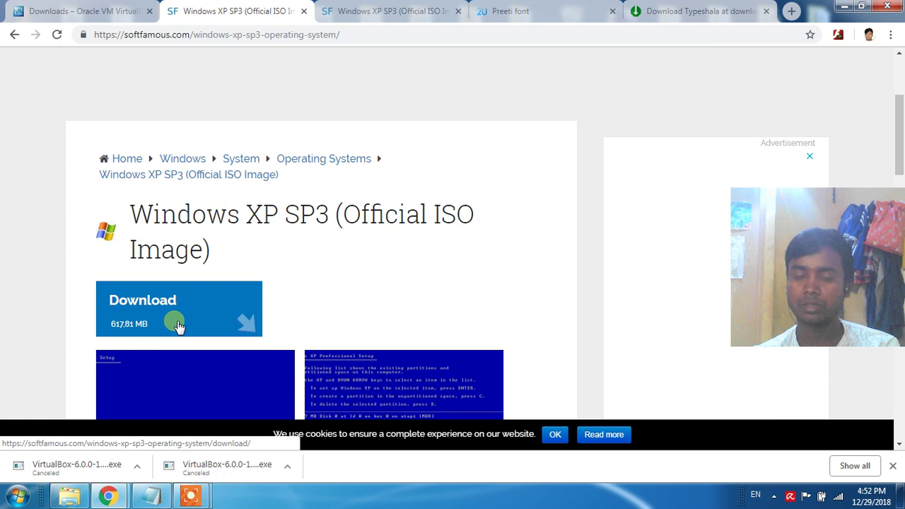
left_click(520, 8)
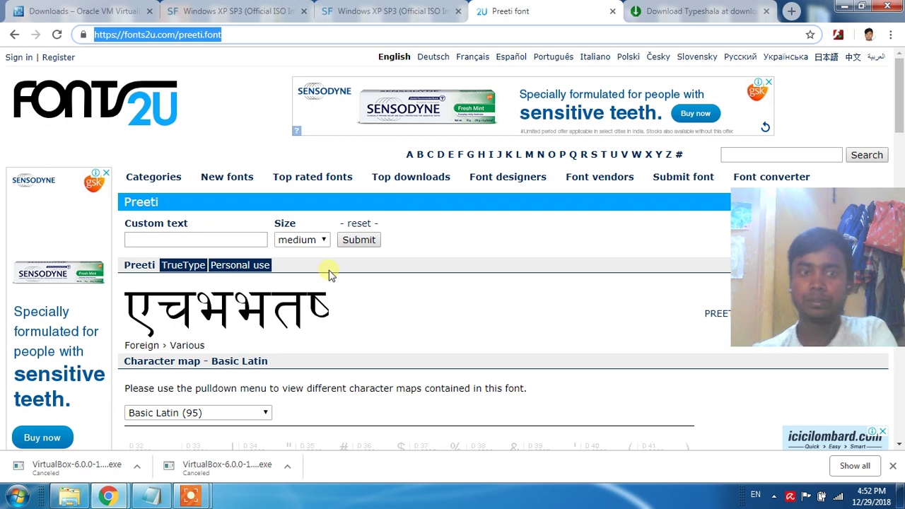
left_click_drag(815, 199, 586, 306)
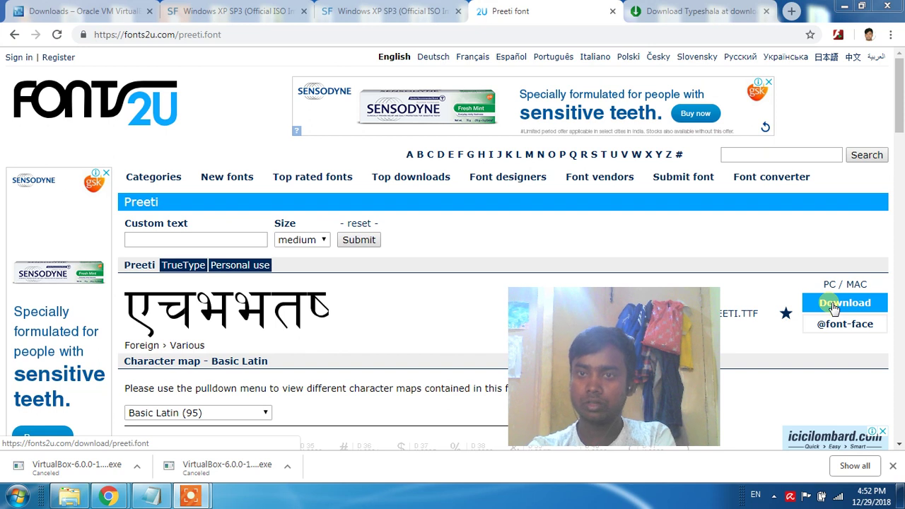
left_click(676, 20)
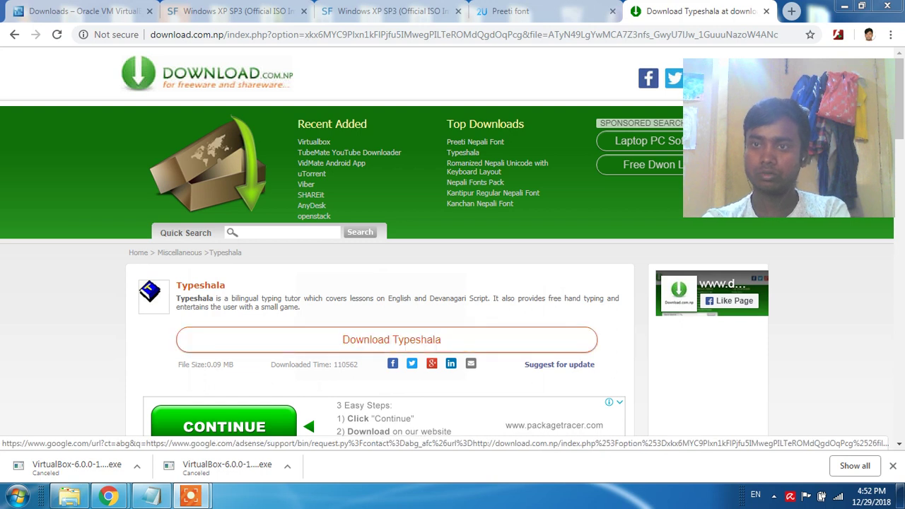
left_click(845, 6)
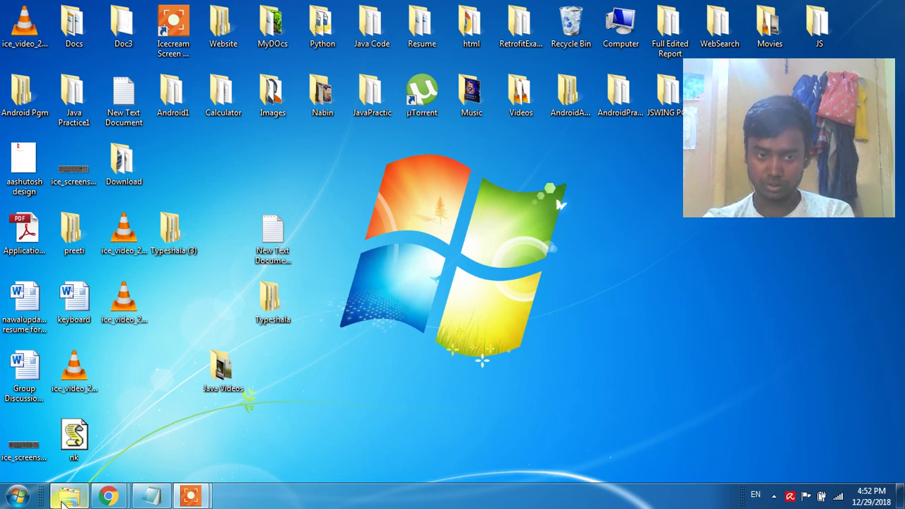
Run the VirtualBox-6.0.0-127566-Win installer from the Download folder as administrator.
mouse_move(63, 501)
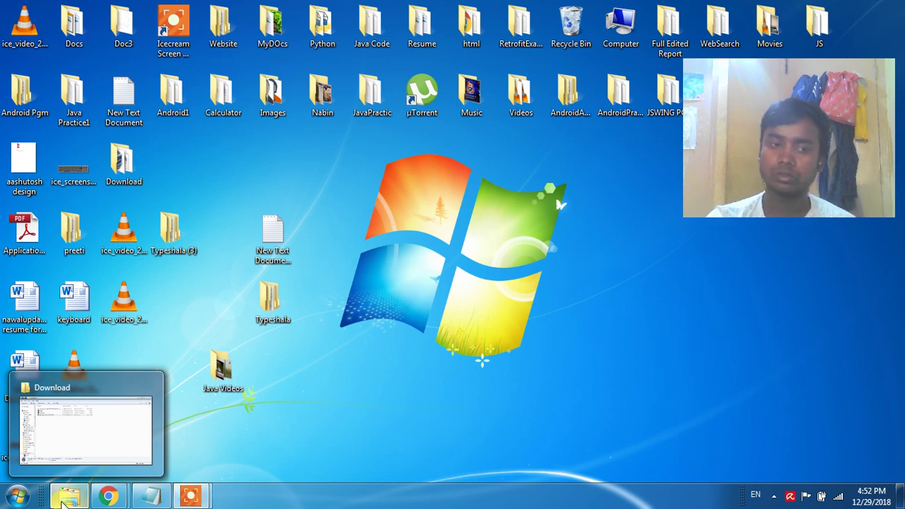
left_click(64, 500)
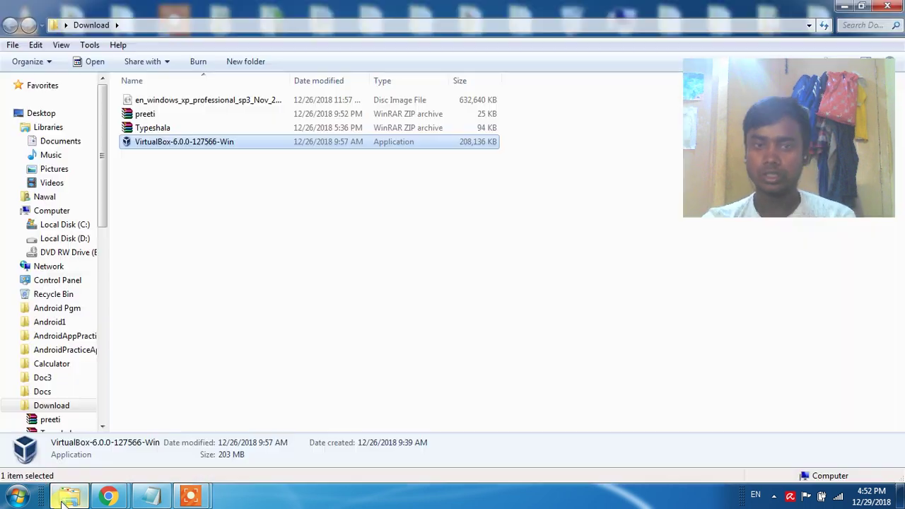
left_click(240, 145)
right_click(241, 148)
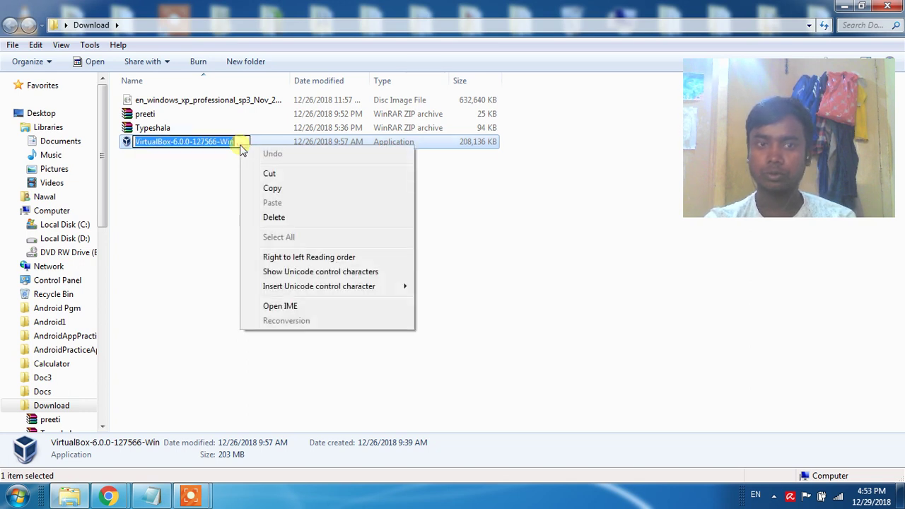
left_click(191, 205)
left_click(261, 140)
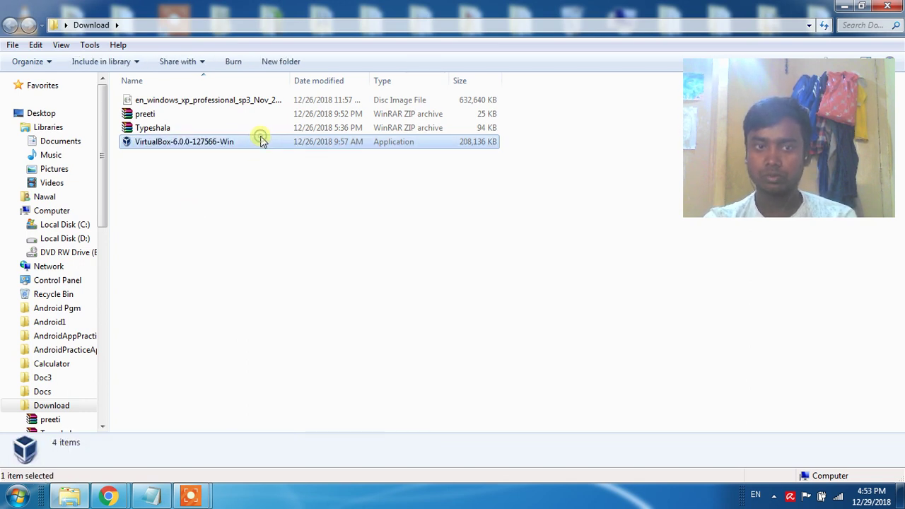
right_click(261, 137)
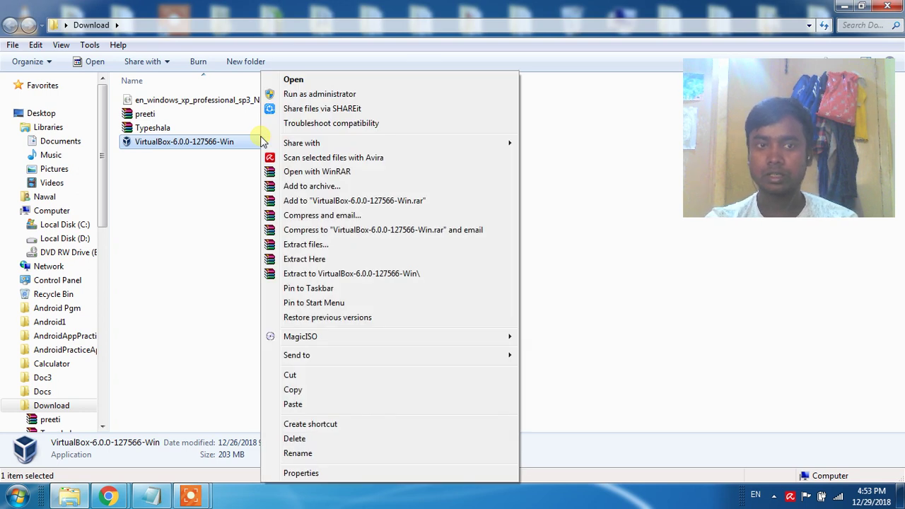
left_click(309, 96)
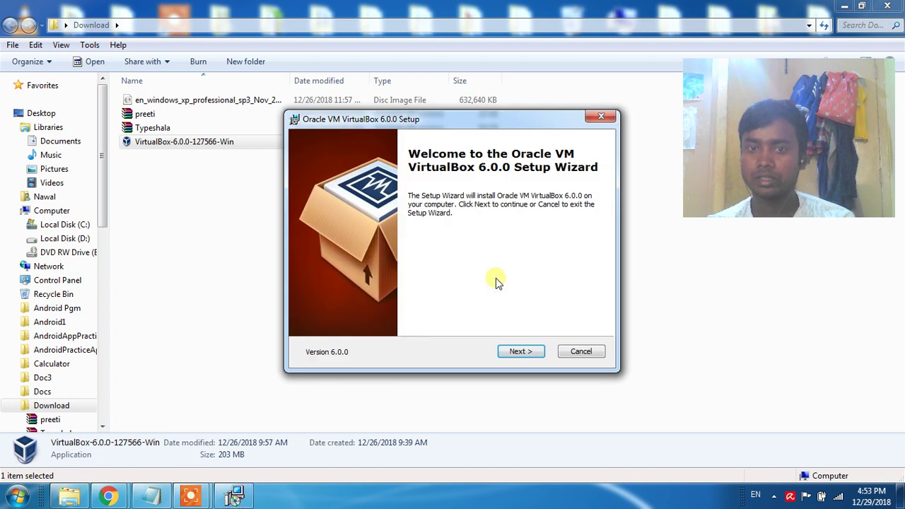
Start installing Oracle VM VirtualBox 6.0.0 with the default features and shortcuts, accepting the network interfaces warning.
left_click(514, 354)
left_click(514, 354)
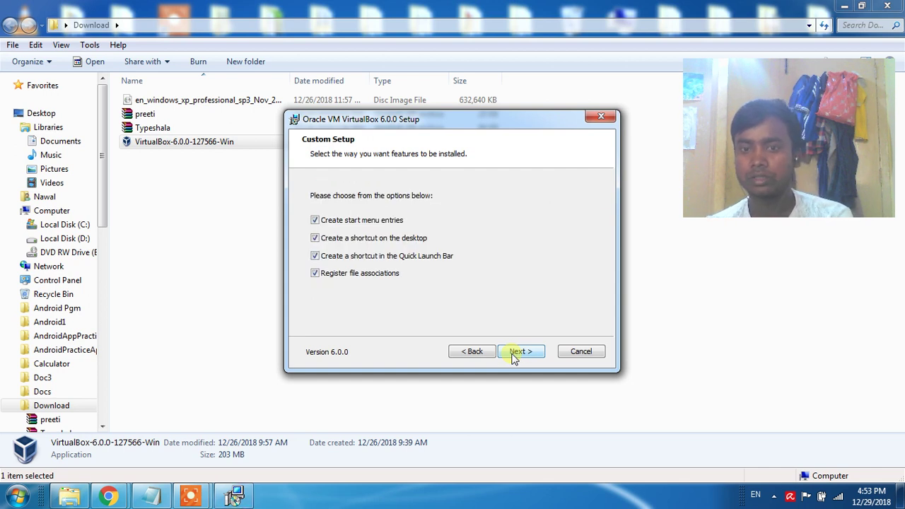
left_click(515, 354)
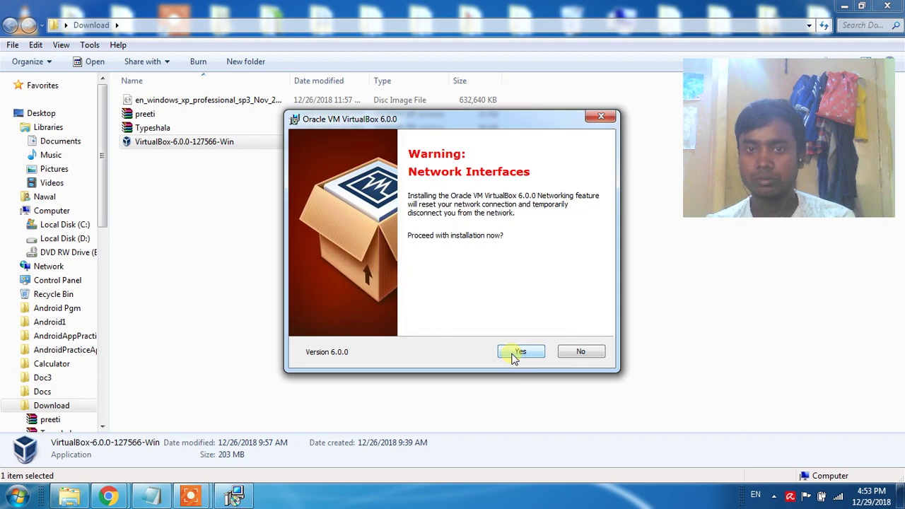
left_click(515, 353)
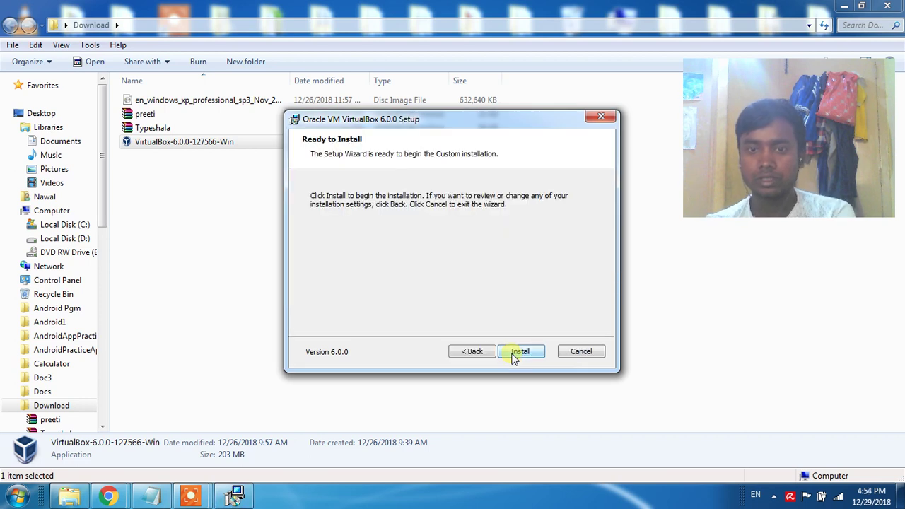
left_click(514, 354)
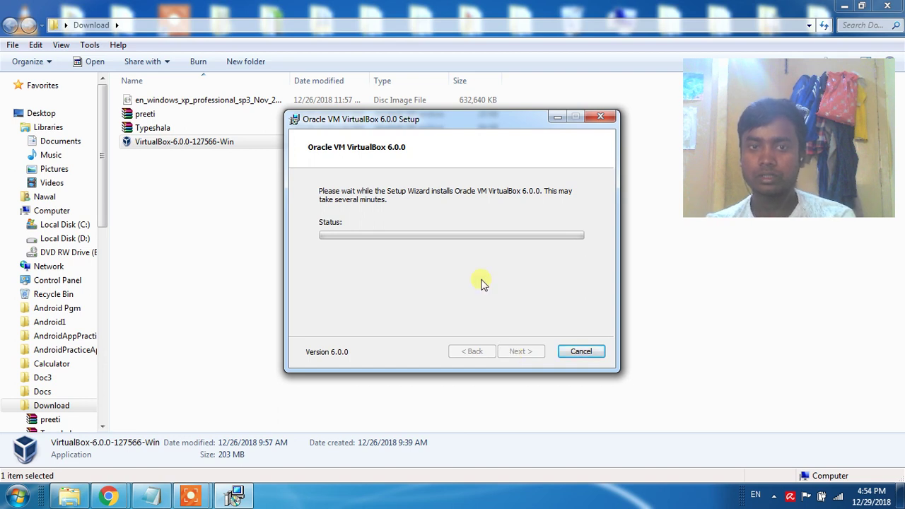
mouse_move(204, 501)
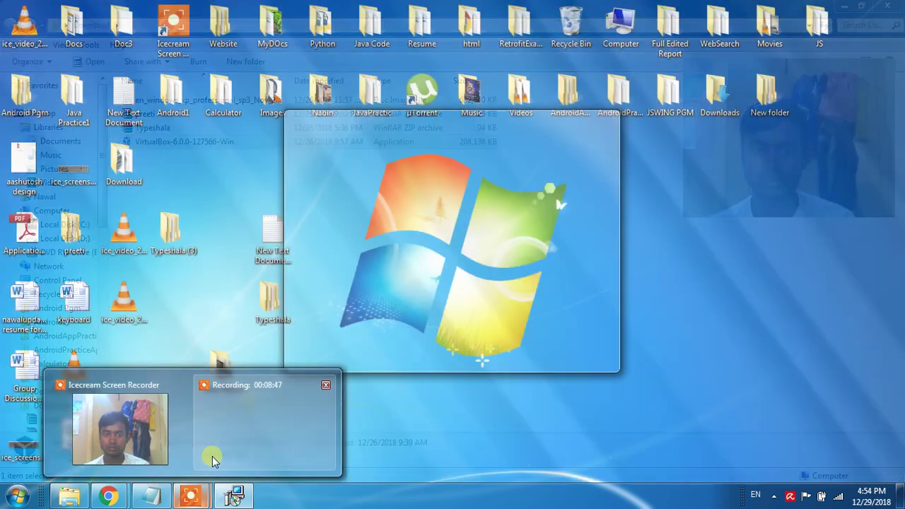
left_click(208, 438)
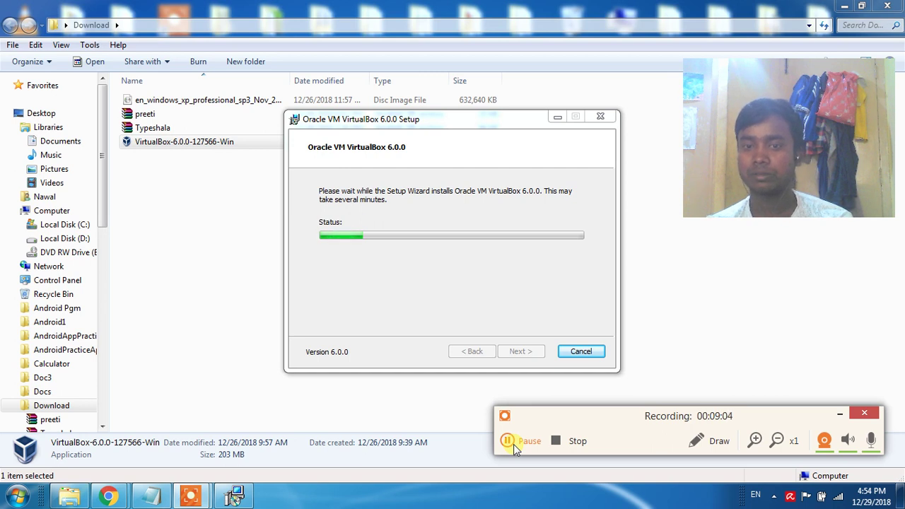
left_click(513, 445)
left_click(513, 445)
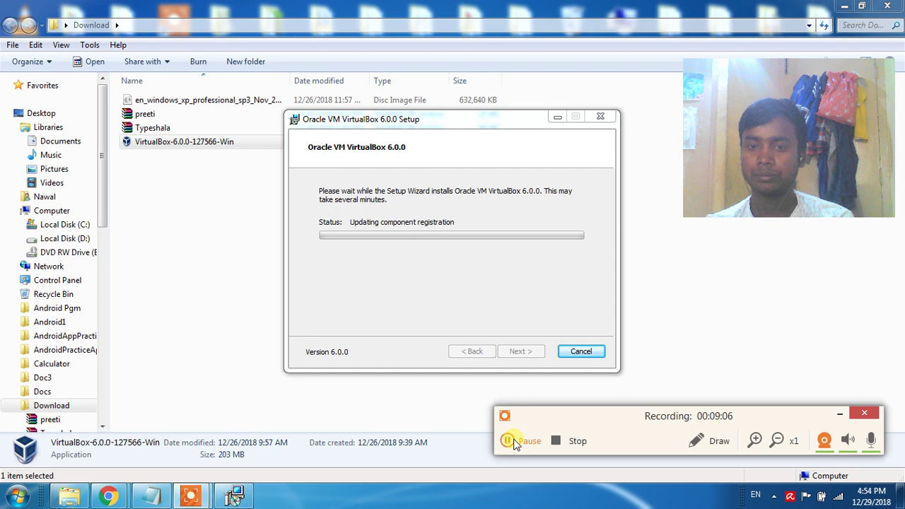
left_click(513, 445)
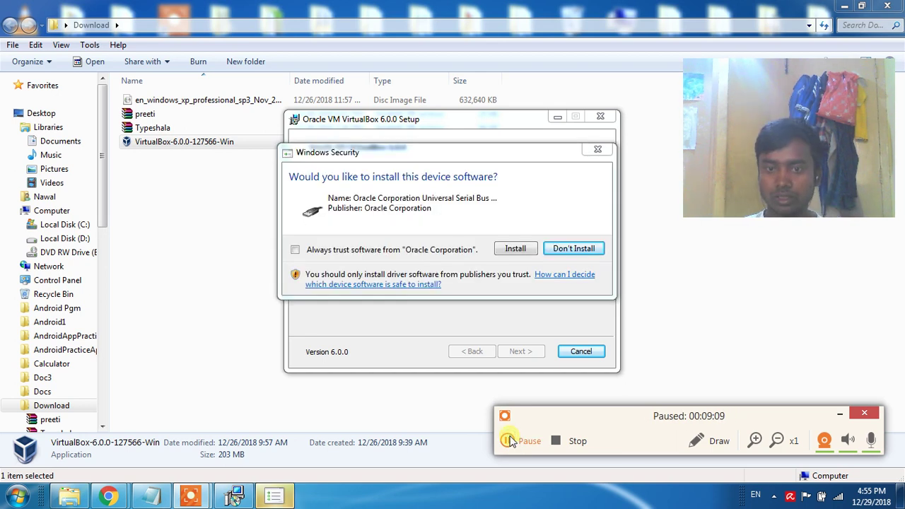
left_click(513, 444)
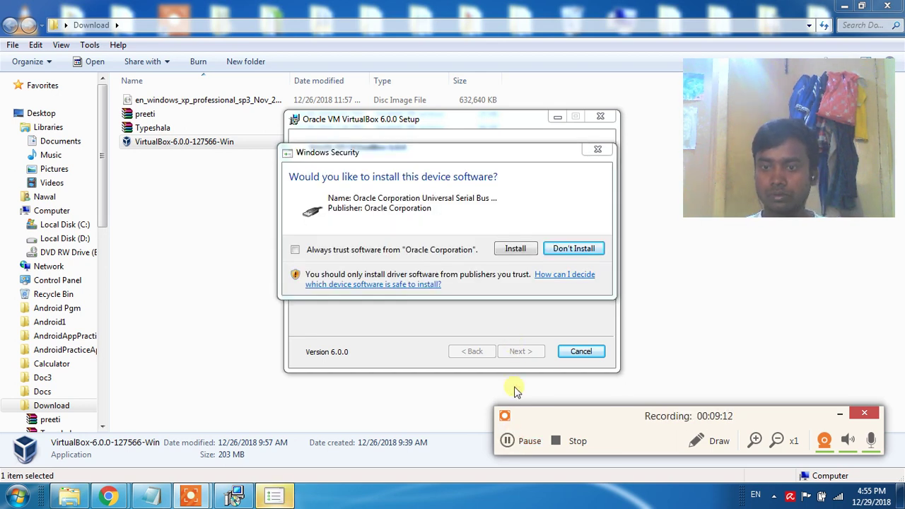
Allow installation of the Oracle Corporation Universal Serial Bus and Network adapters device software.
left_click(508, 254)
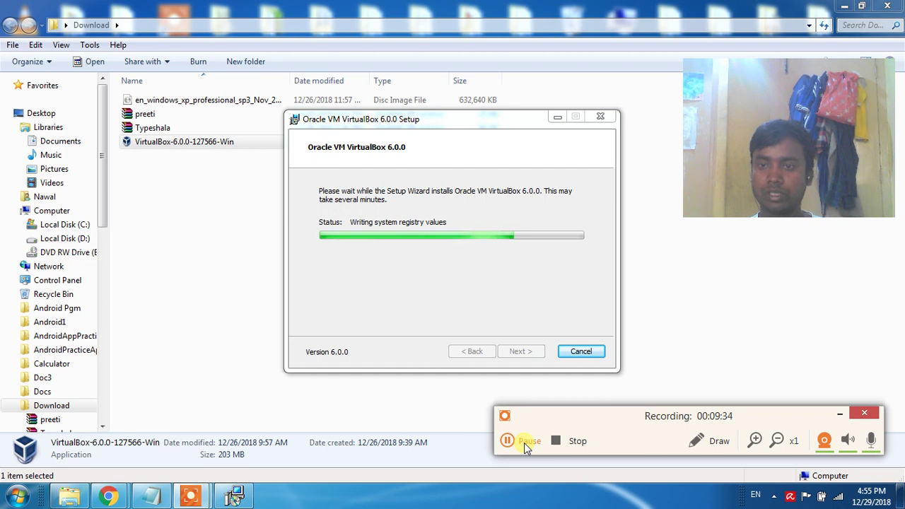
left_click(524, 443)
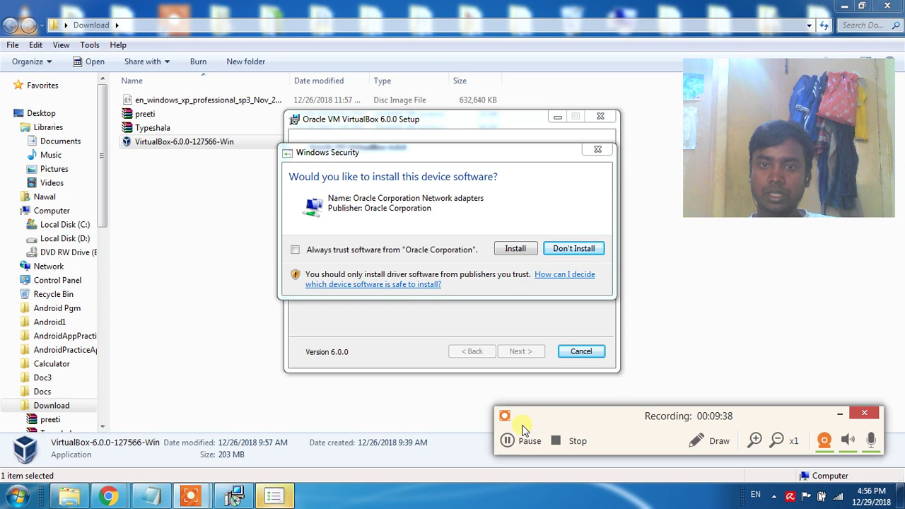
left_click(512, 251)
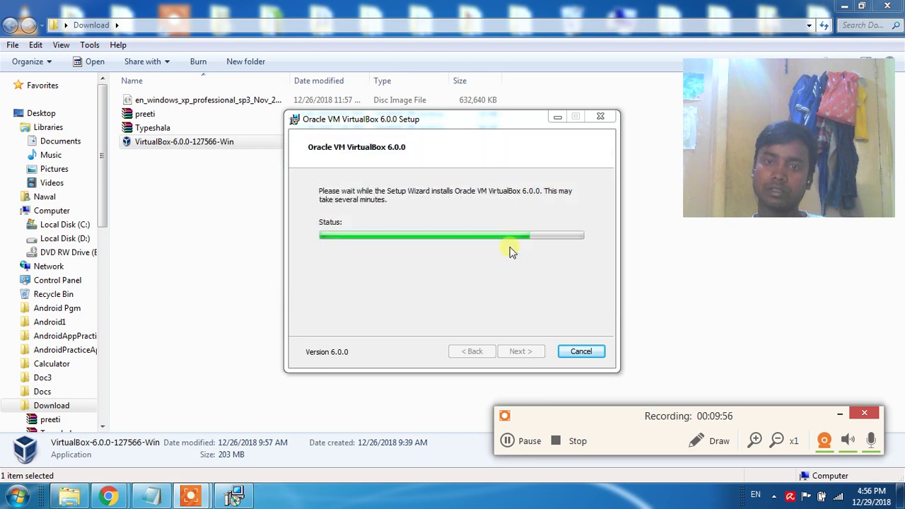